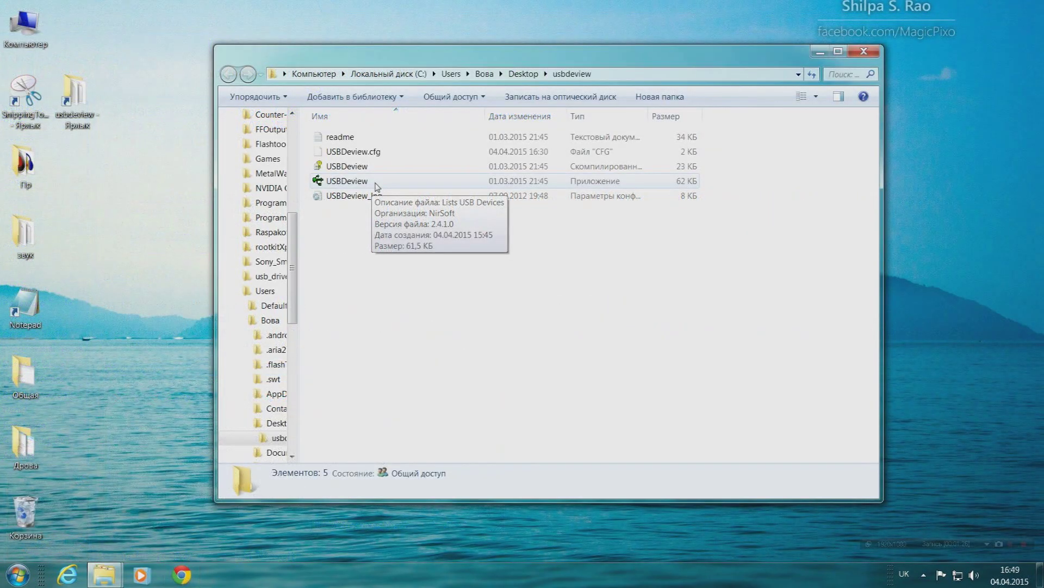
Launch the USBDeview application from the usbdeview folder.
right_click(375, 184)
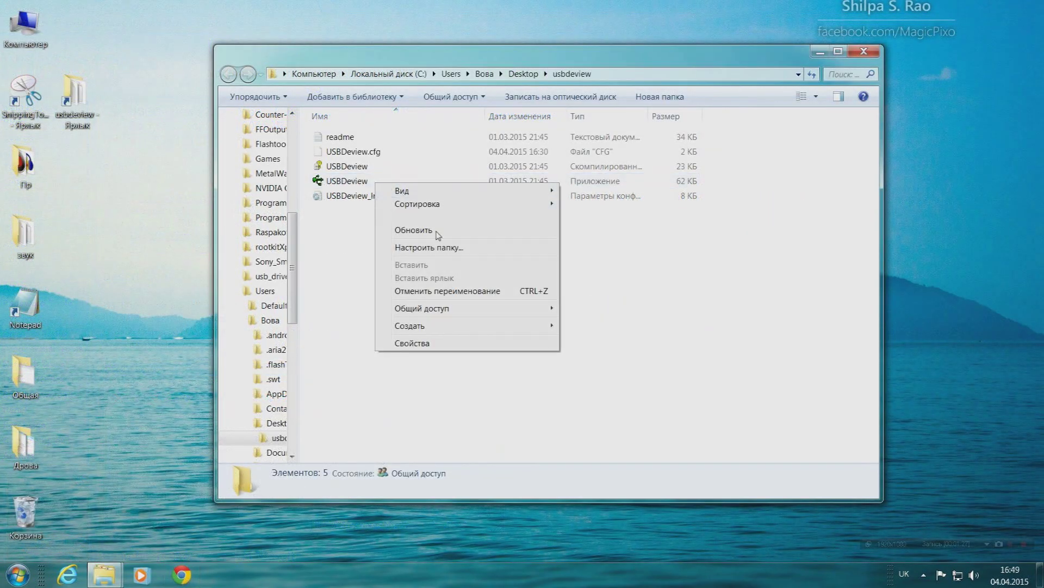
left_click(365, 184)
right_click(368, 184)
left_click(431, 207)
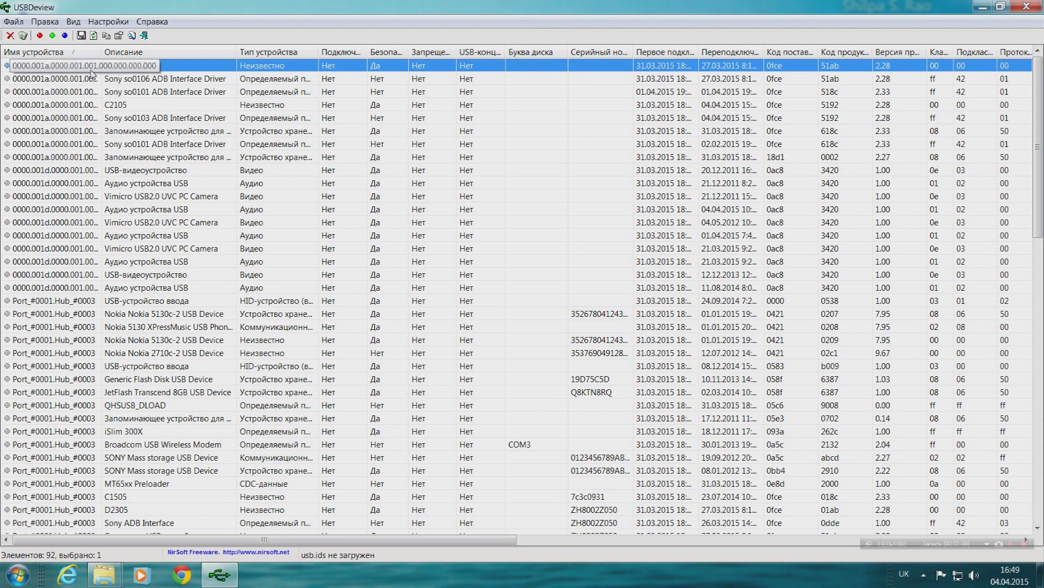
Examine the entries in the USB device list from beginning to end.
left_click(121, 83)
left_click(123, 93)
left_click(125, 105)
left_click(132, 119)
left_click(136, 132)
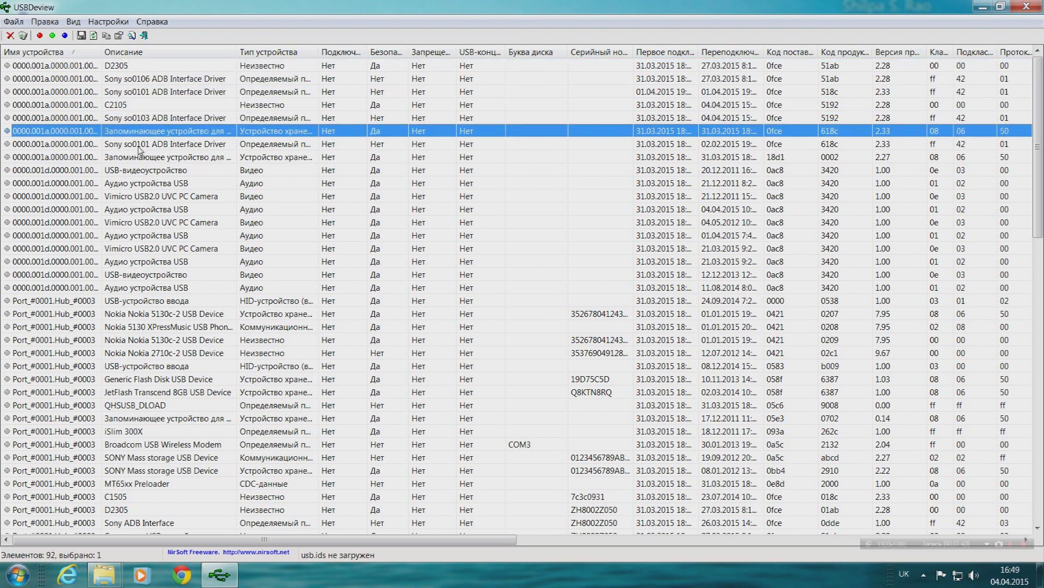
left_click(139, 144)
left_click_drag(1039, 160, 1039, 443)
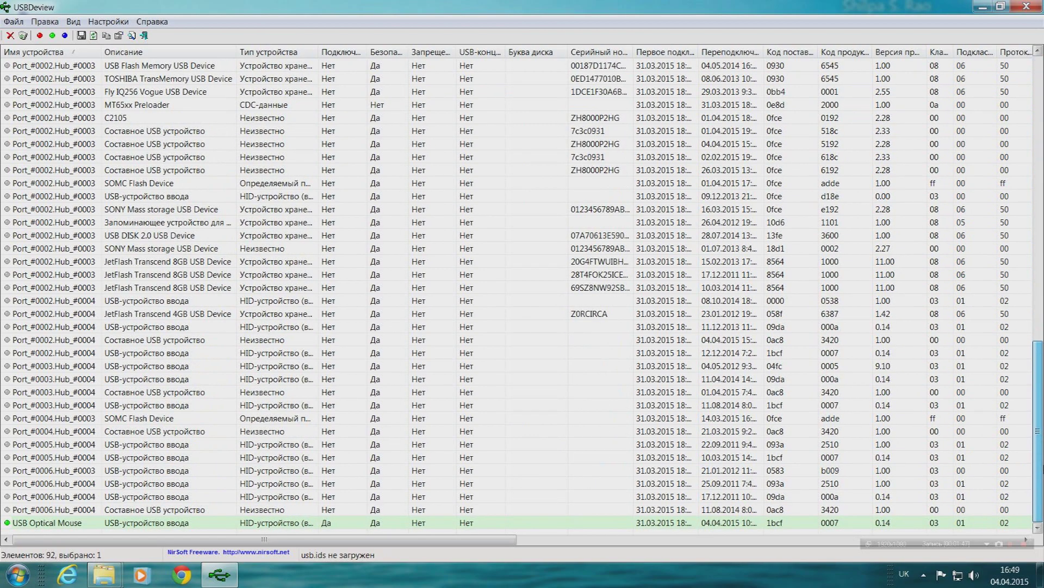
left_click_drag(1039, 443, 1039, 474)
left_click_drag(1039, 445, 1039, 162)
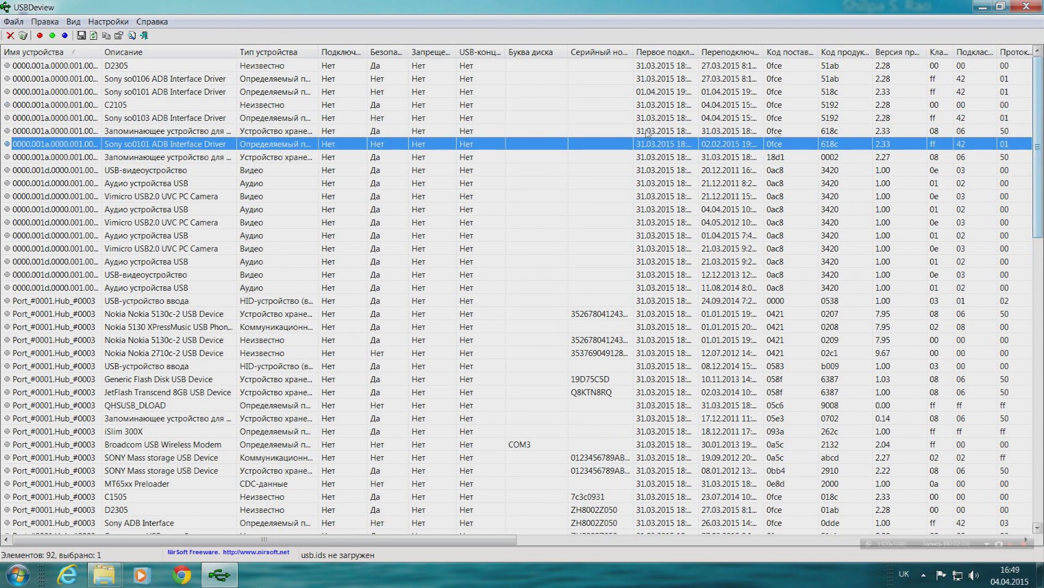
Widen the Описание column so the long device descriptions fit.
left_click(173, 67)
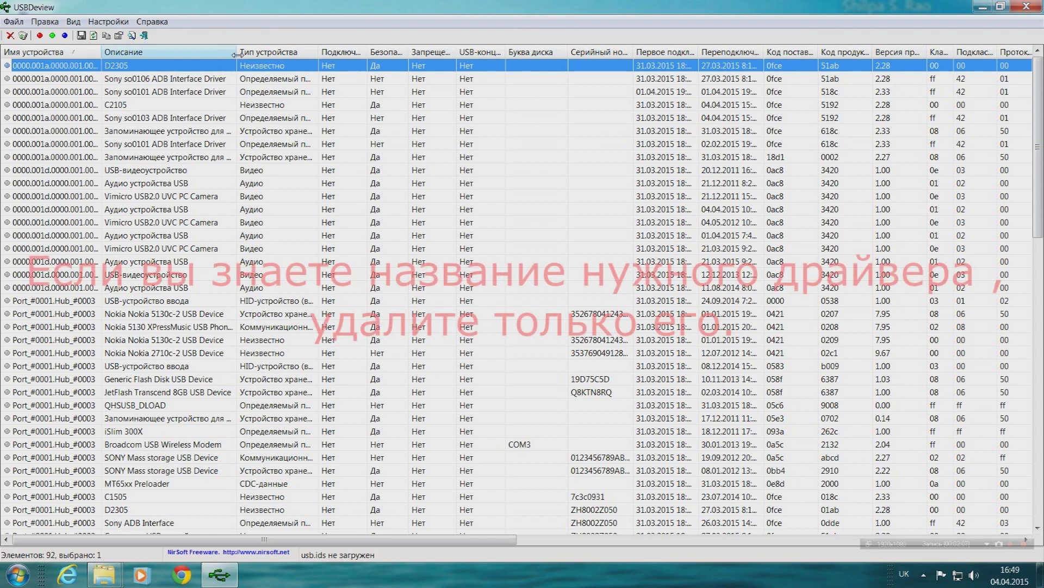
left_click_drag(237, 54, 295, 60)
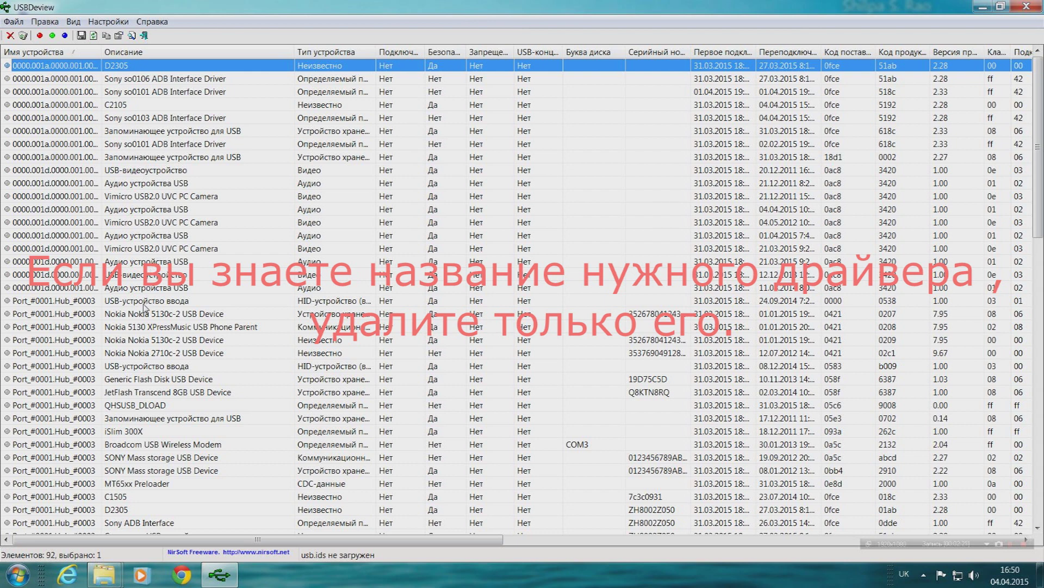
Look through the device descriptions for Sony phone entries such as Sony so0106 ADB Interface Driver, C2105 and SOMC Flash Device.
left_click(144, 81)
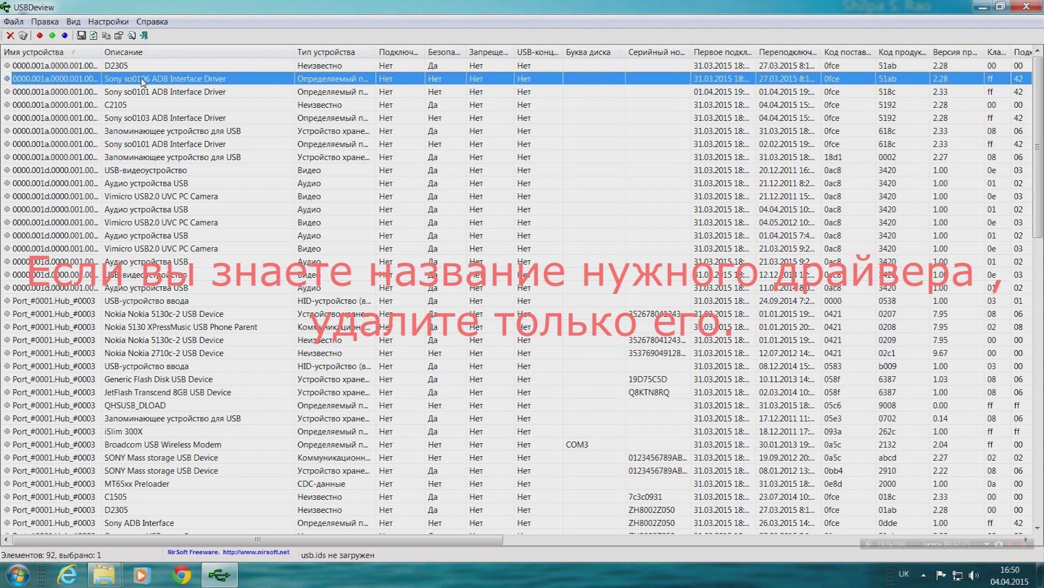
left_click(146, 94)
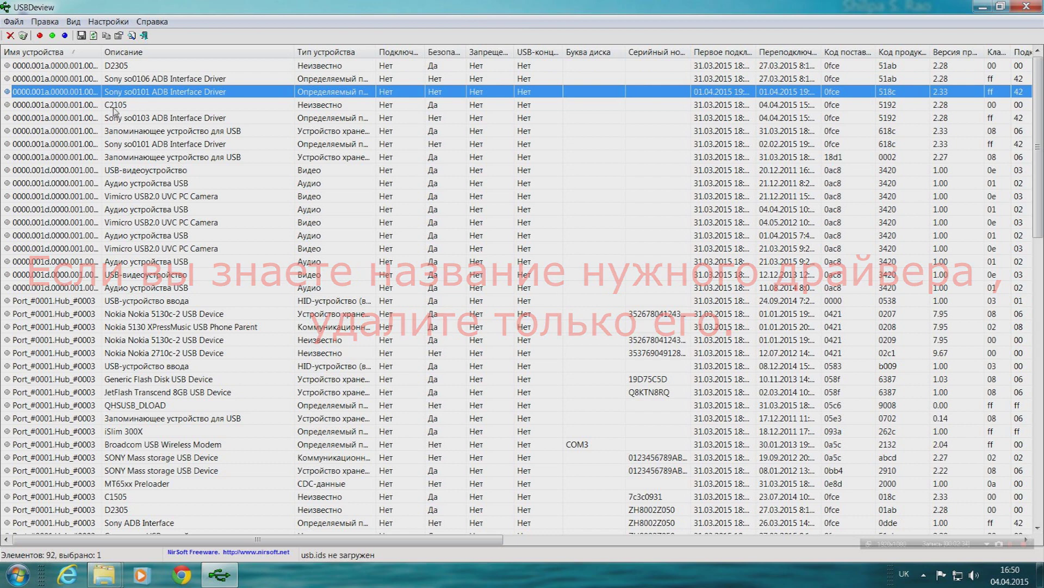
left_click(131, 105)
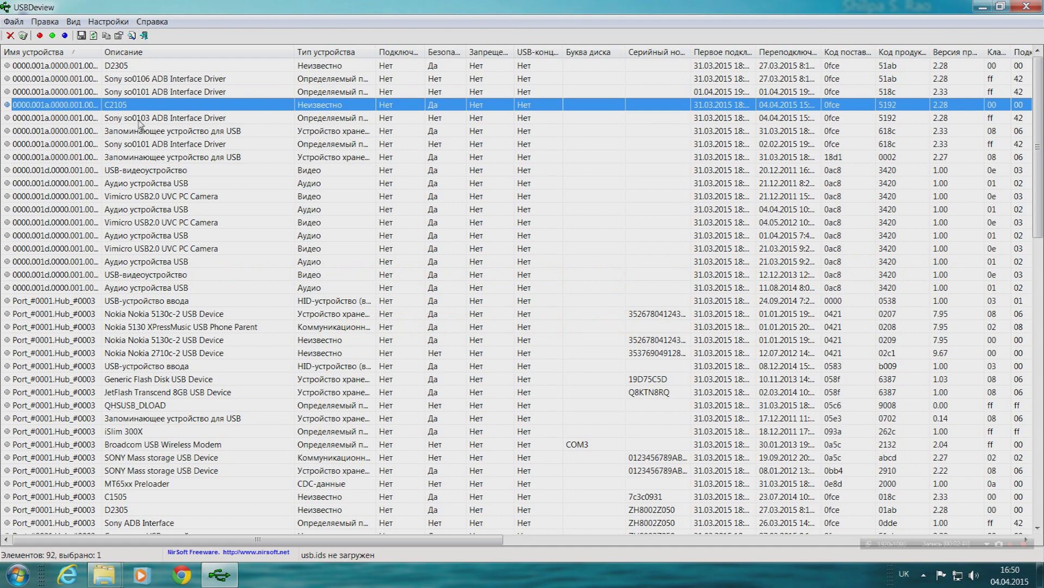
scroll(140, 128, "down", 6)
scroll(140, 128, "down", 12)
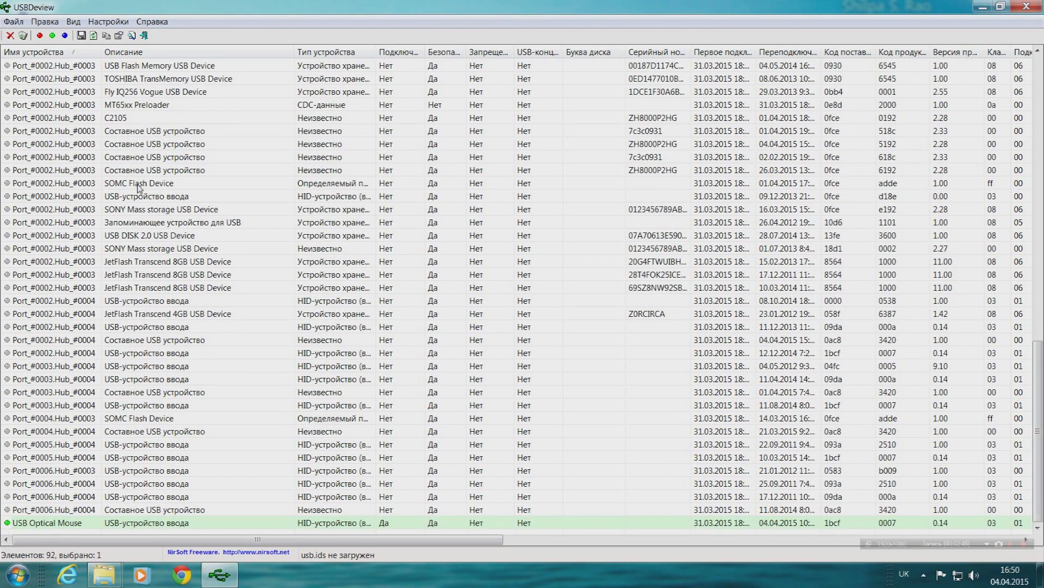
left_click(151, 250)
left_click(164, 417)
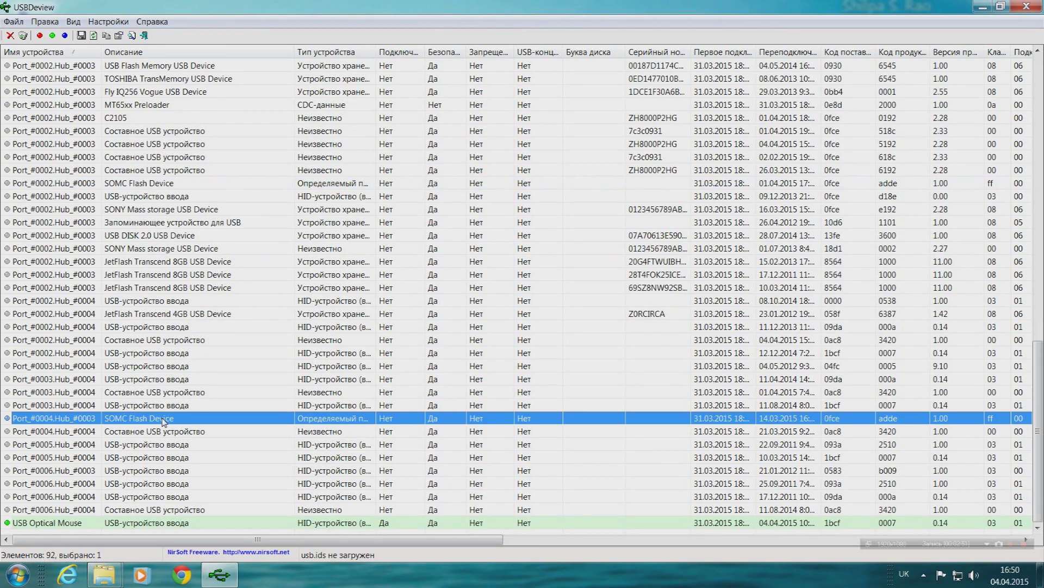
scroll(175, 370, "up", 4)
scroll(175, 370, "up", 15)
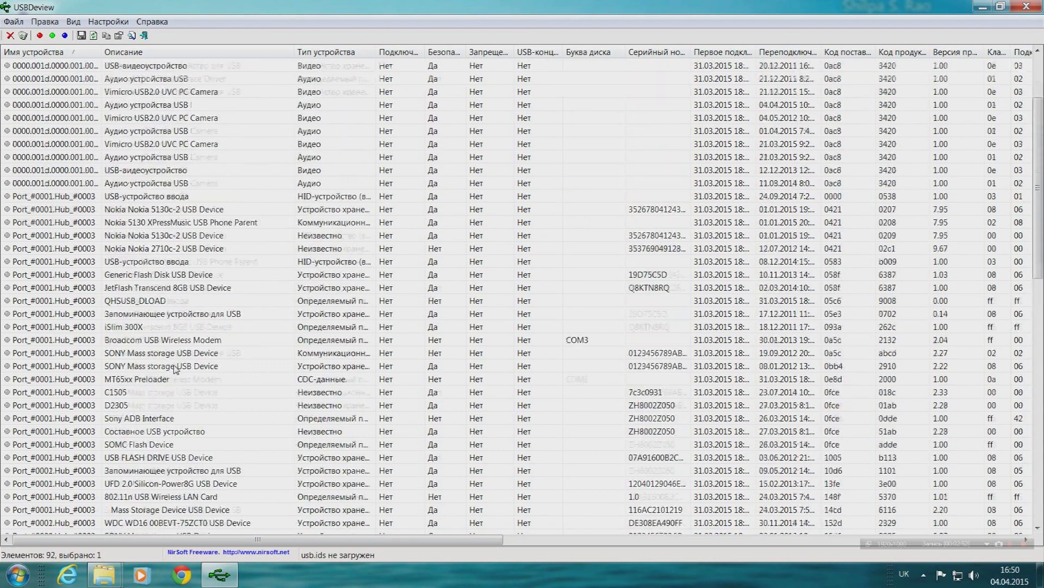
scroll(175, 368, "down", 15)
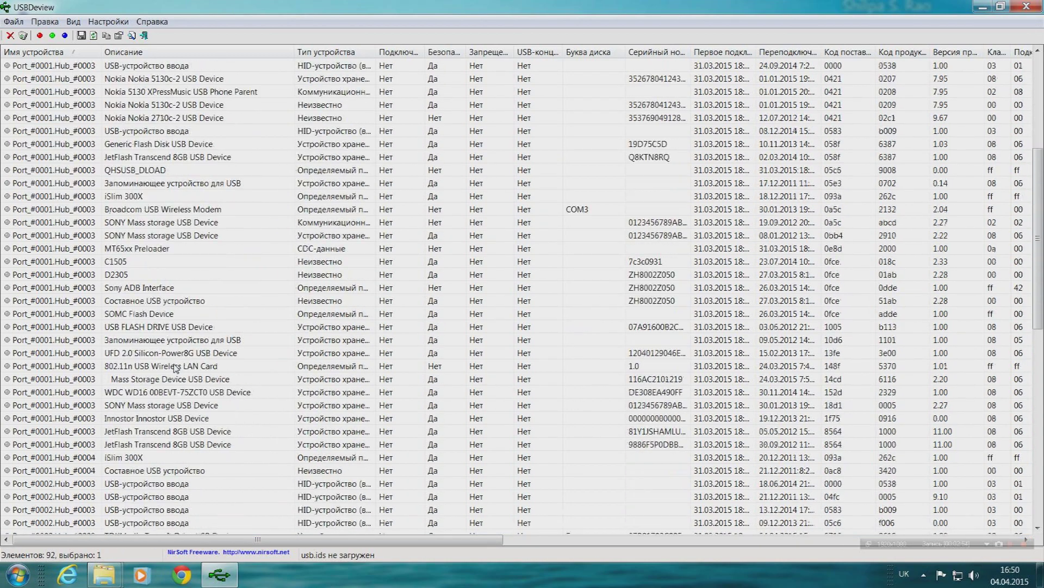
scroll(176, 366, "up", 3)
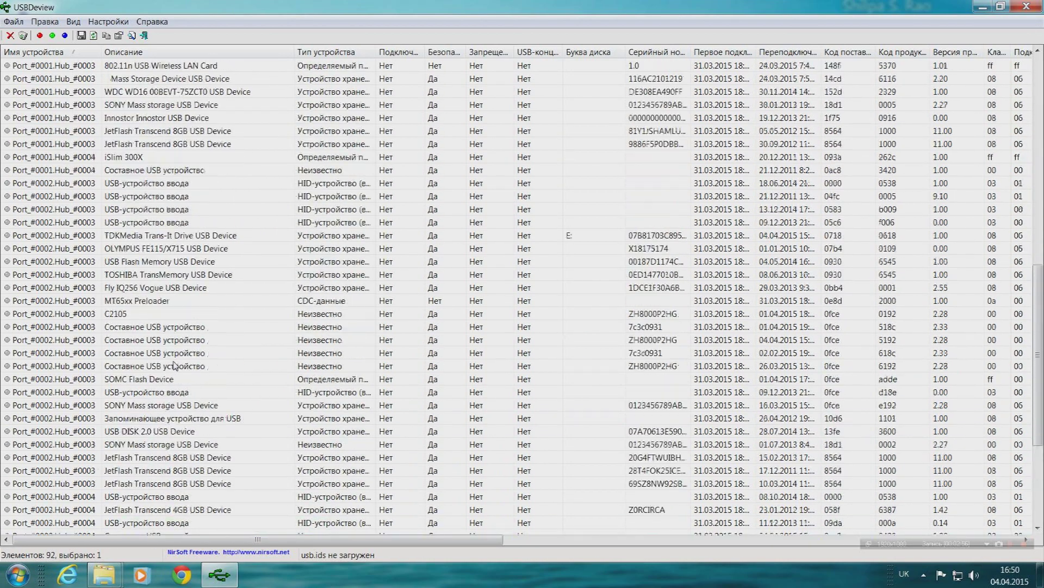
scroll(175, 366, "up", 12)
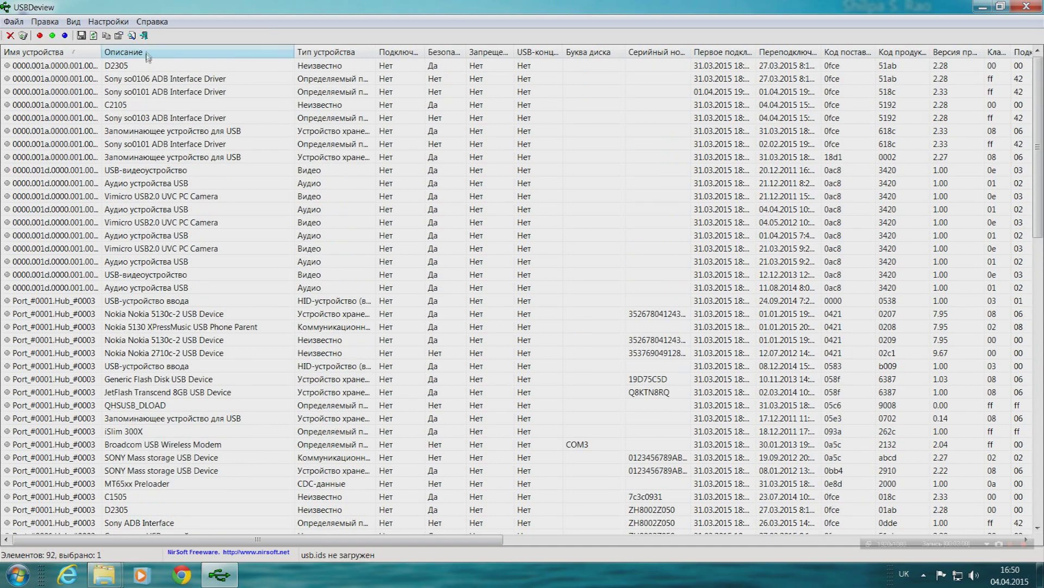
Search the device list for "sony".
left_click(132, 36)
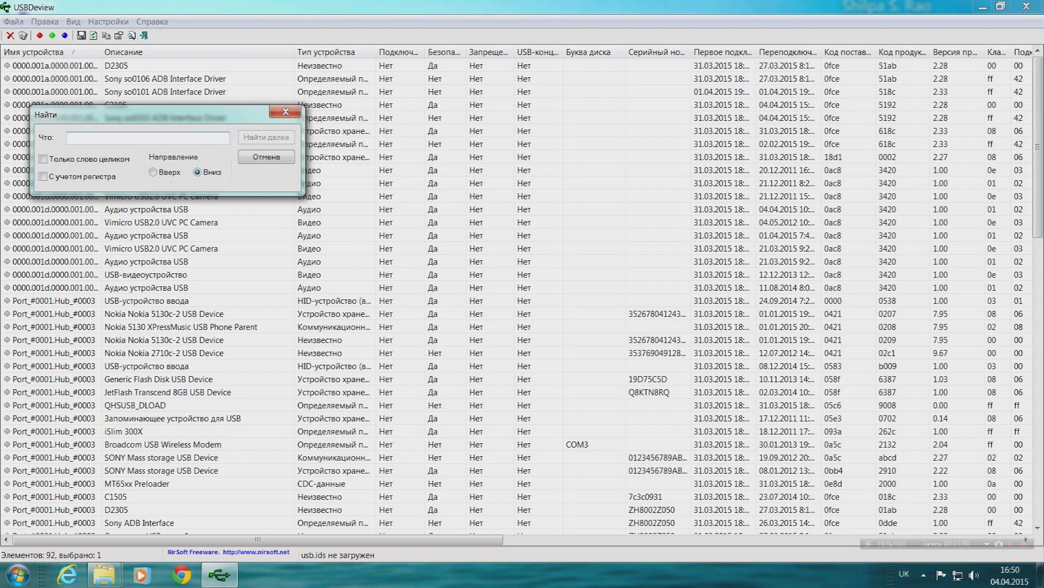
key("alt+shift")
type("sony")
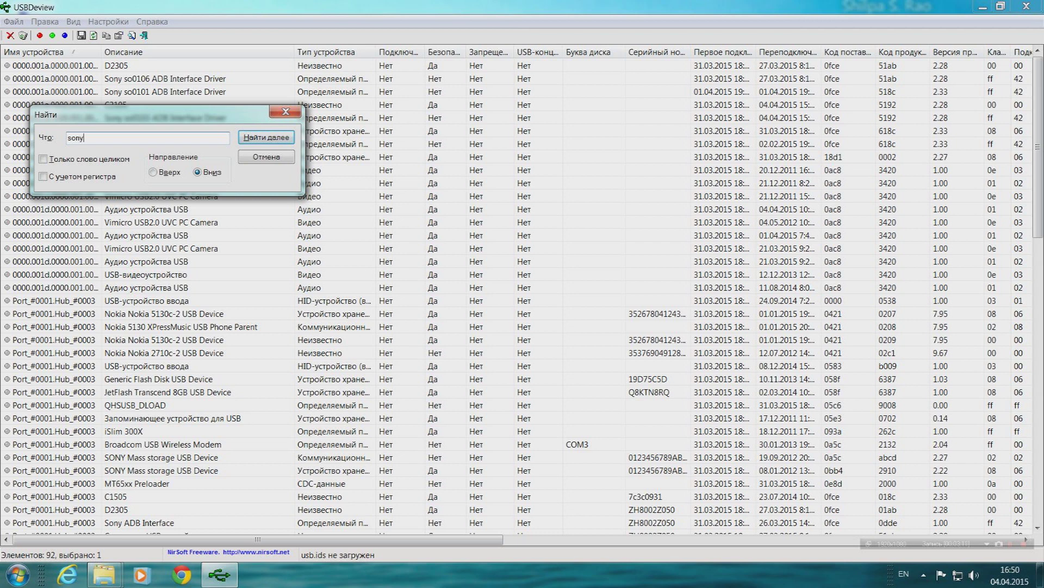
left_click(266, 138)
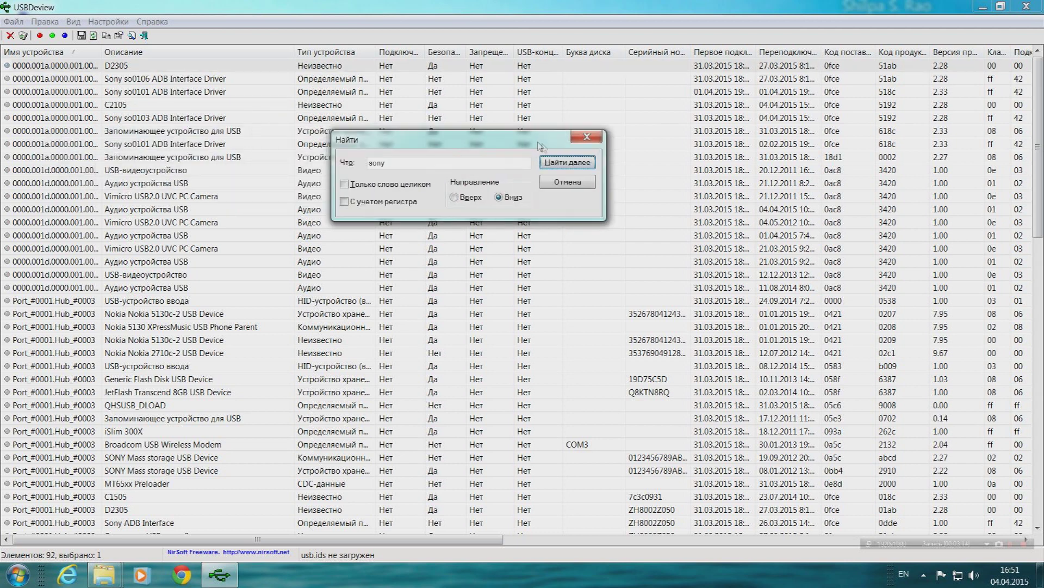
Step through the further "sony" matches down the device list and close the search.
left_click(578, 168)
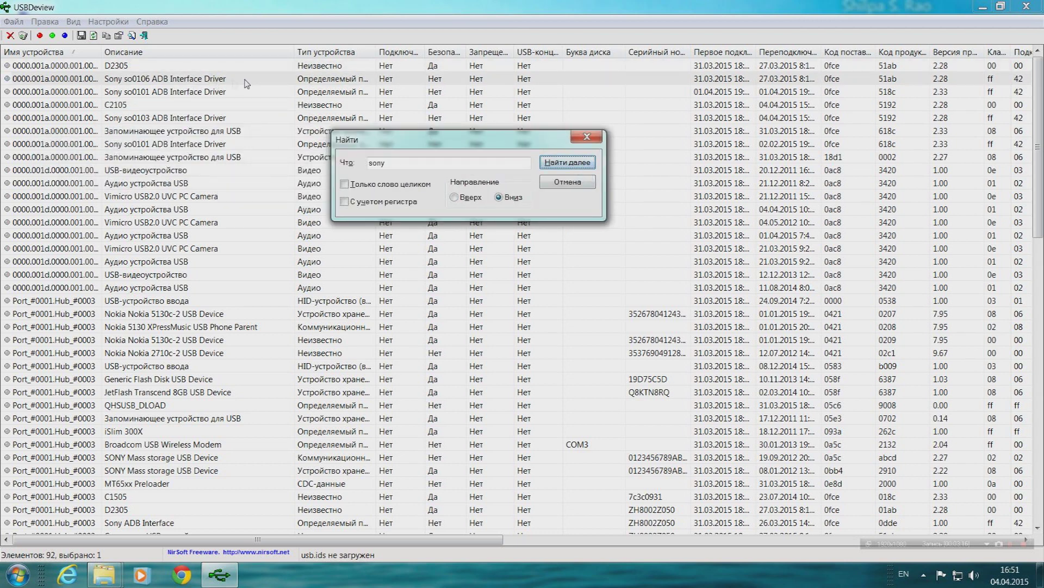
left_click(581, 166)
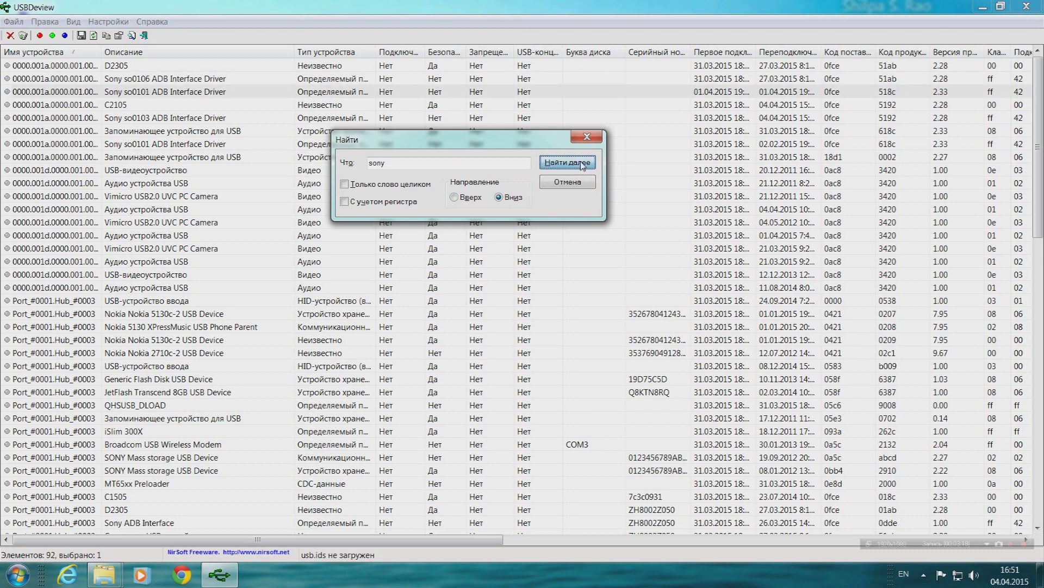
left_click(581, 164)
left_click(581, 164)
left_click(581, 165)
left_click(581, 164)
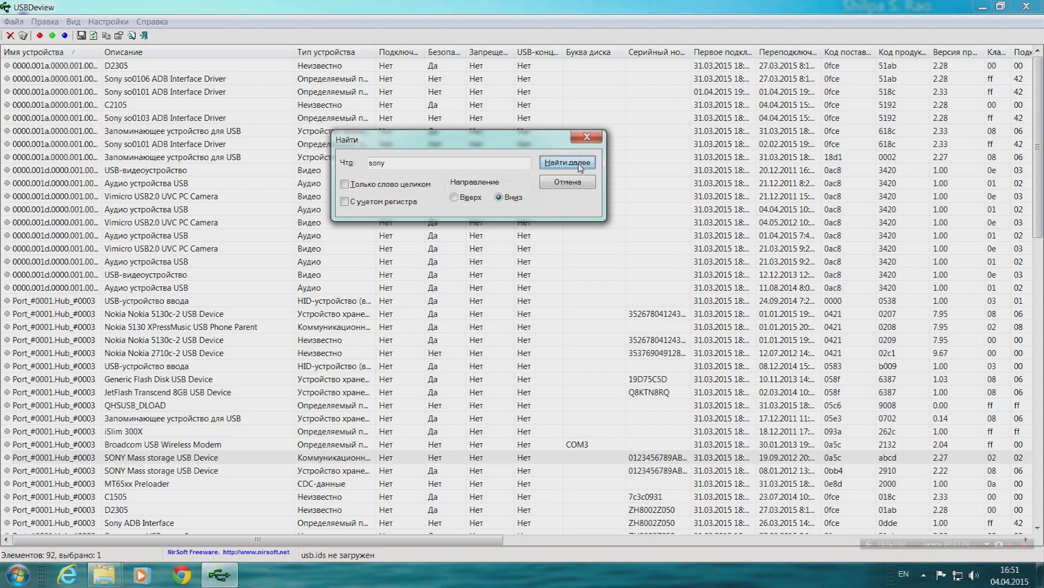
left_click(581, 164)
left_click(581, 165)
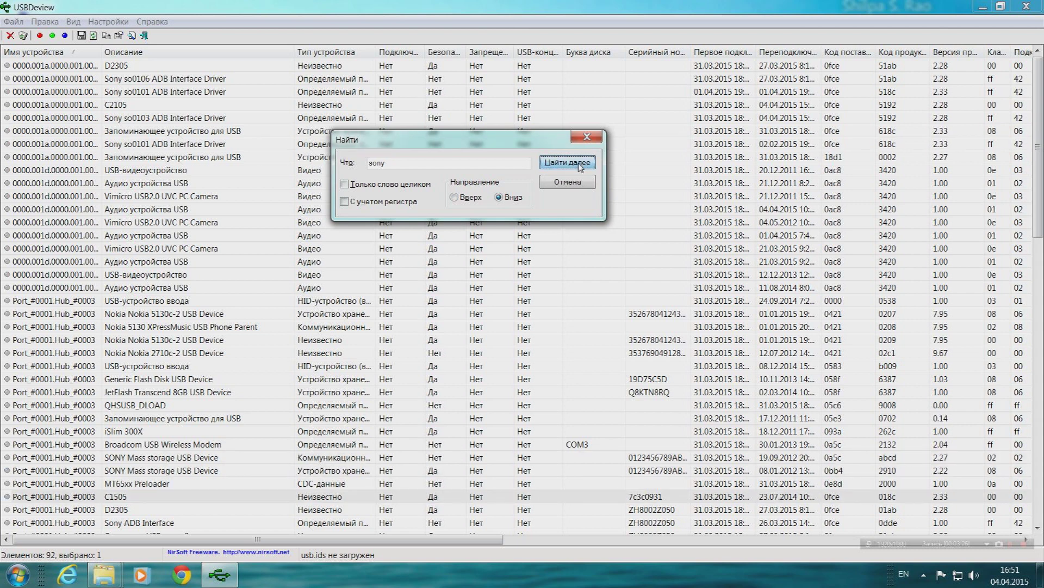
left_click(581, 164)
left_click(581, 165)
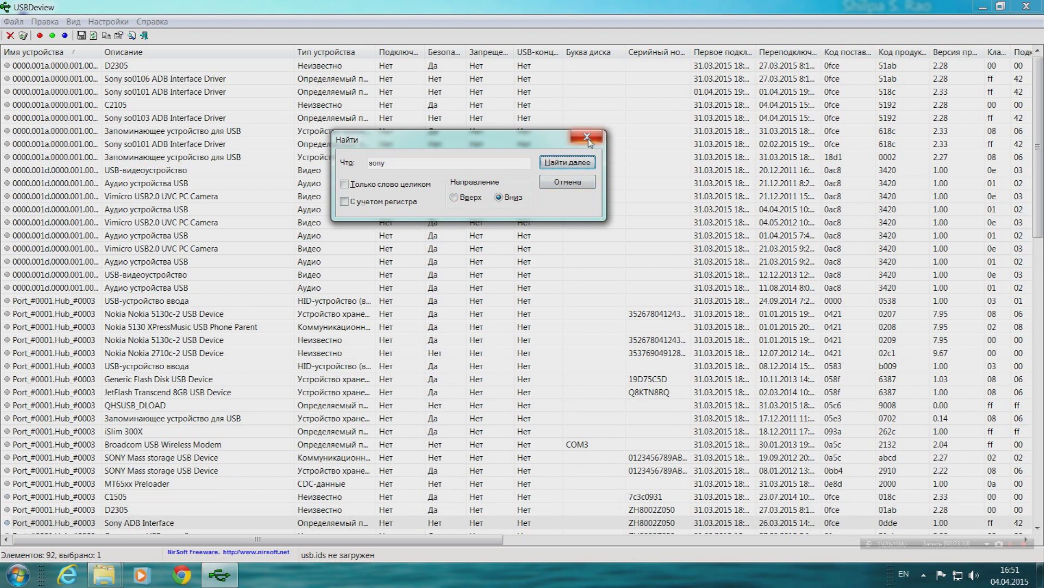
left_click(587, 137)
Request deletion of the D2305 device, decline the confirmation, and check the deletion command among the file commands.
left_click(172, 70)
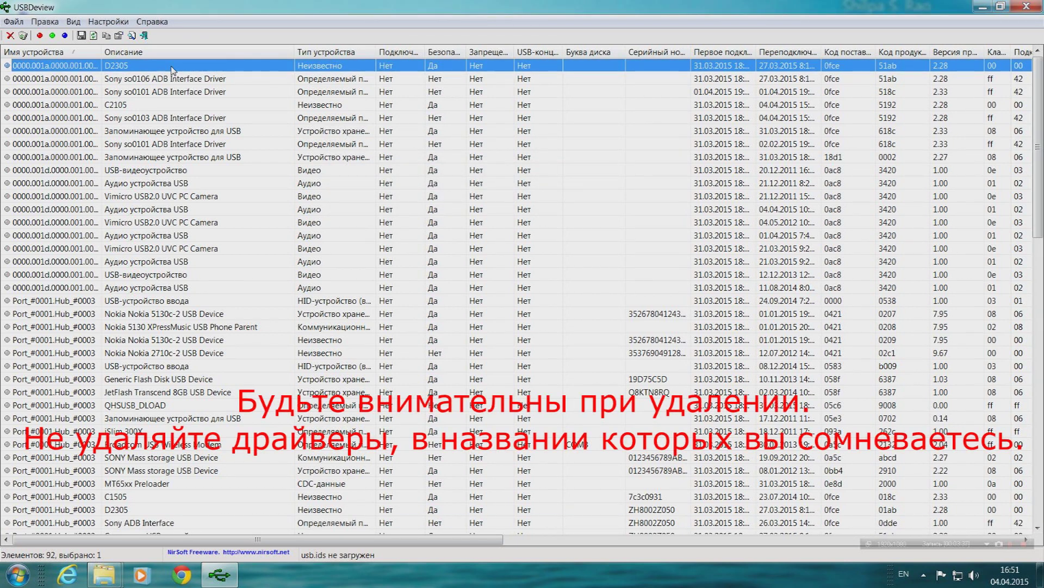
right_click(172, 69)
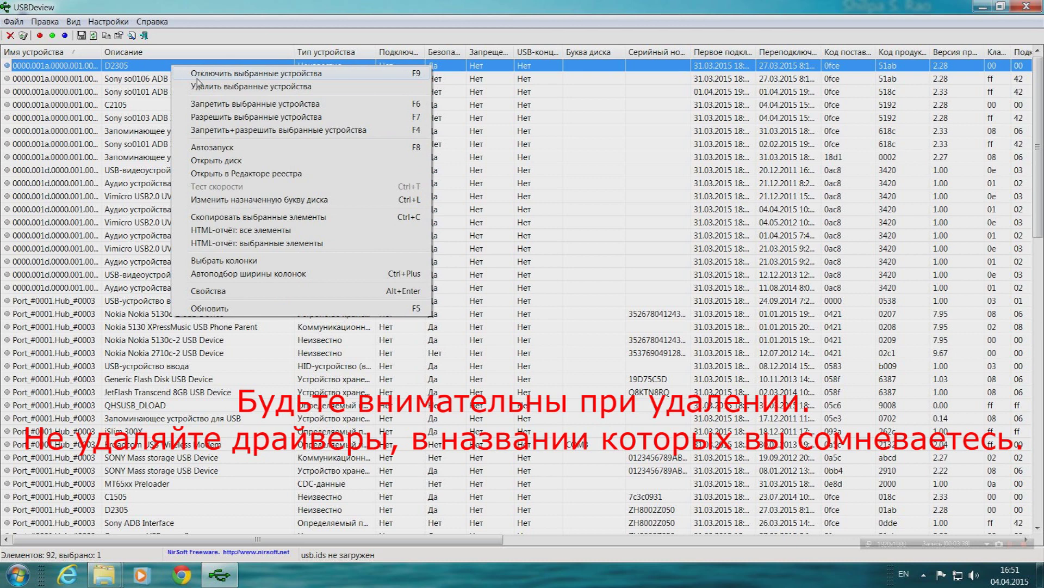
left_click(262, 87)
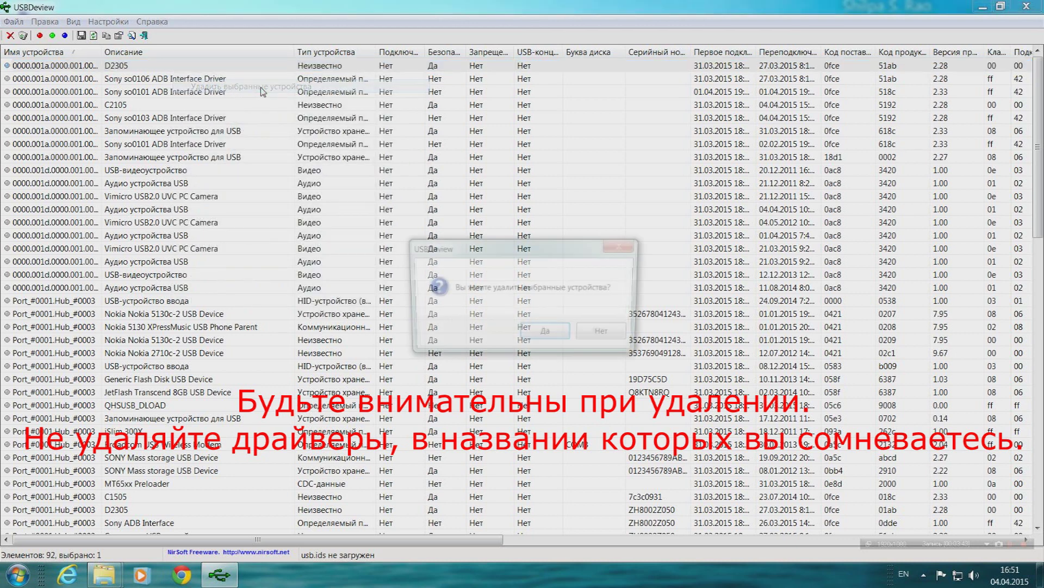
left_click(597, 336)
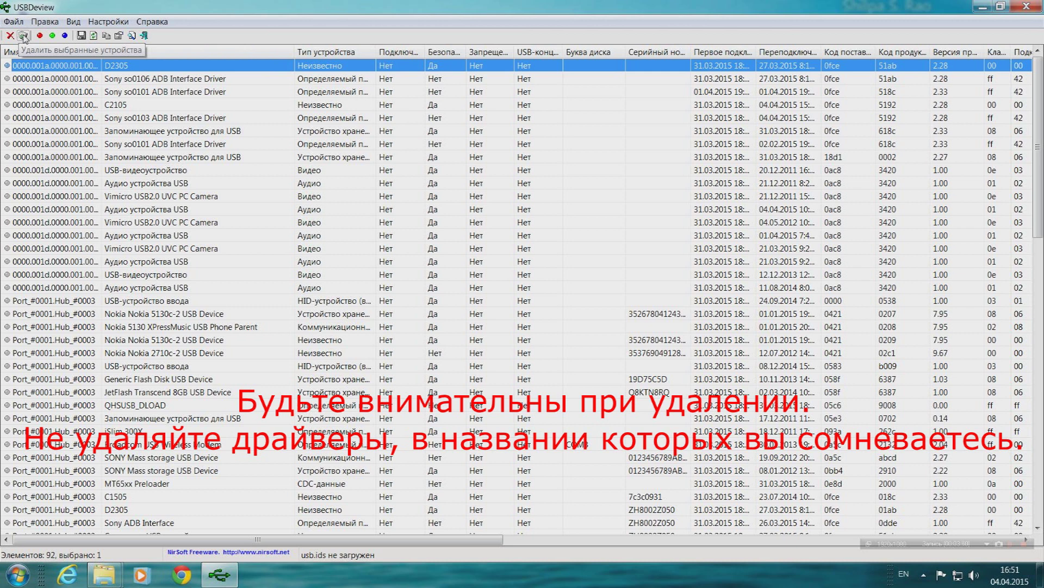
left_click(15, 21)
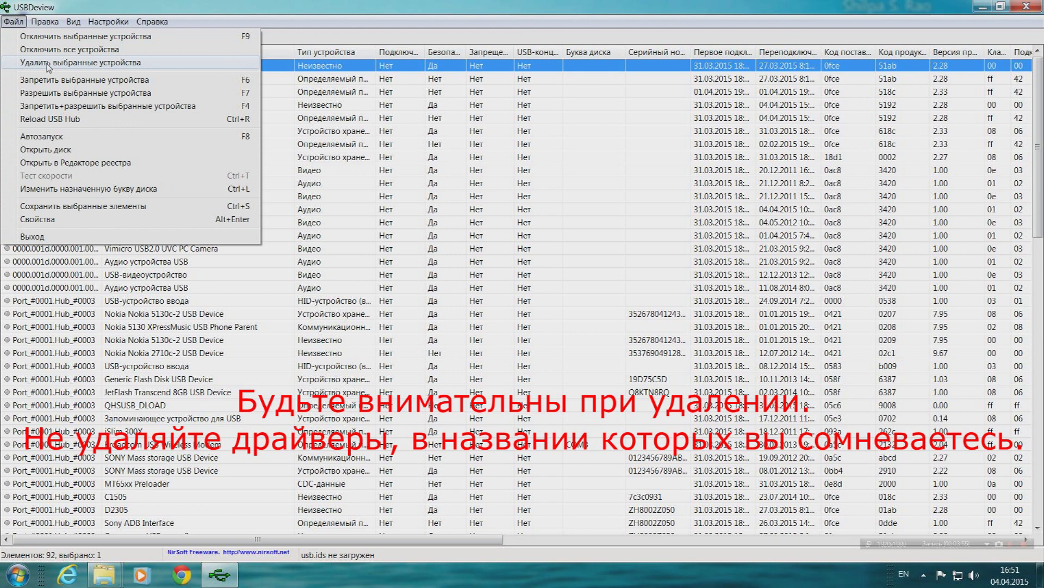
left_click(276, 71)
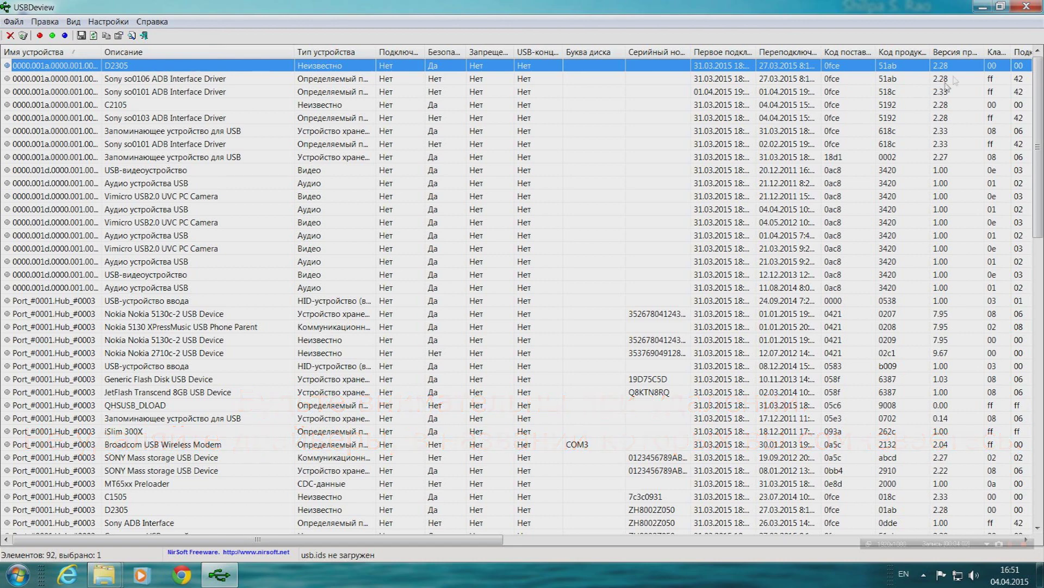
Close USBDeview and the usbdeview folder window.
left_click(1026, 7)
left_click(863, 52)
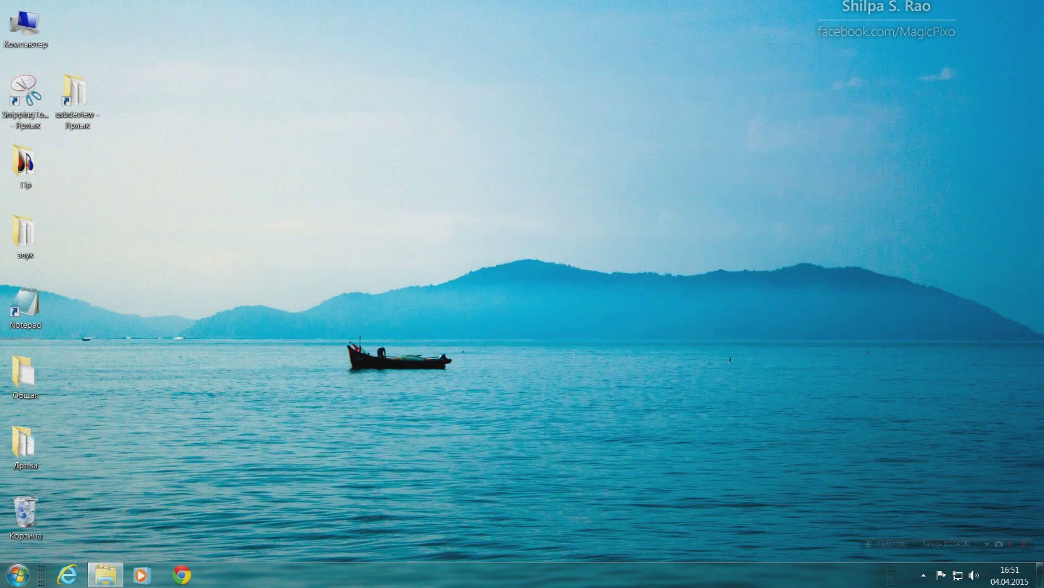
left_click(22, 581)
mouse_move(320, 541)
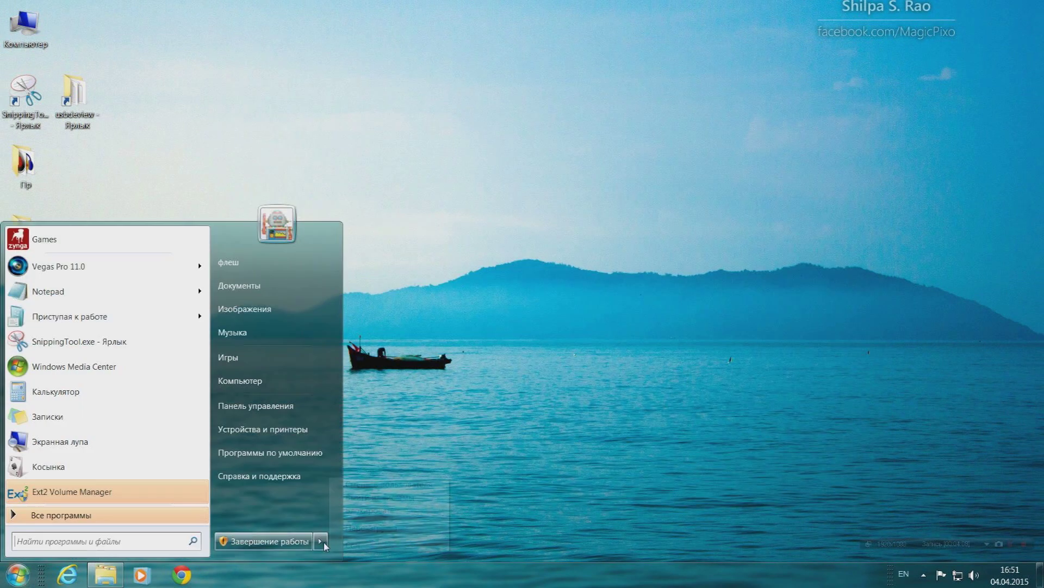
left_click(556, 409)
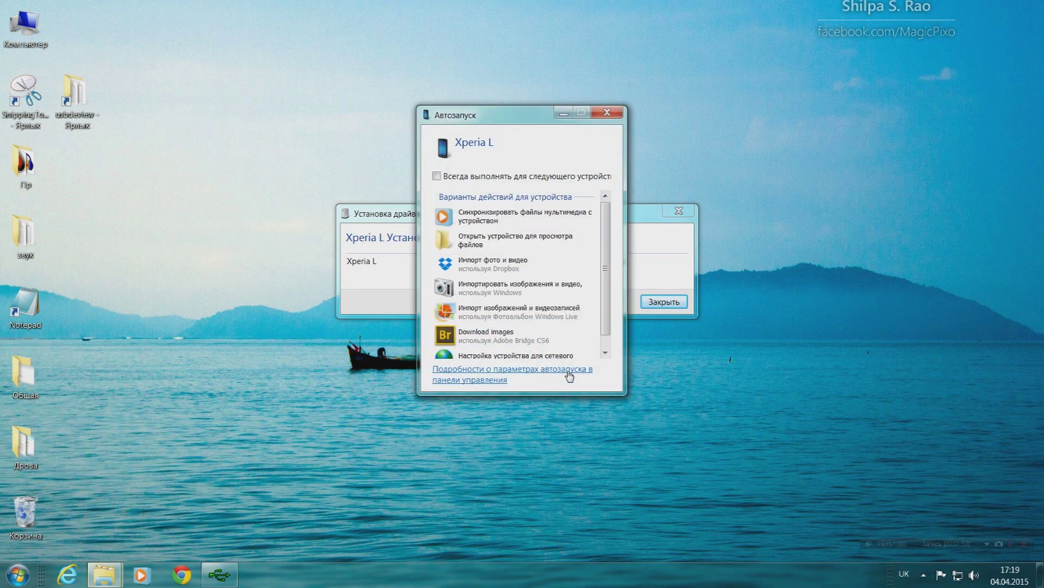
Close the Xperia L autoplay window and the driver installation window.
left_click(609, 113)
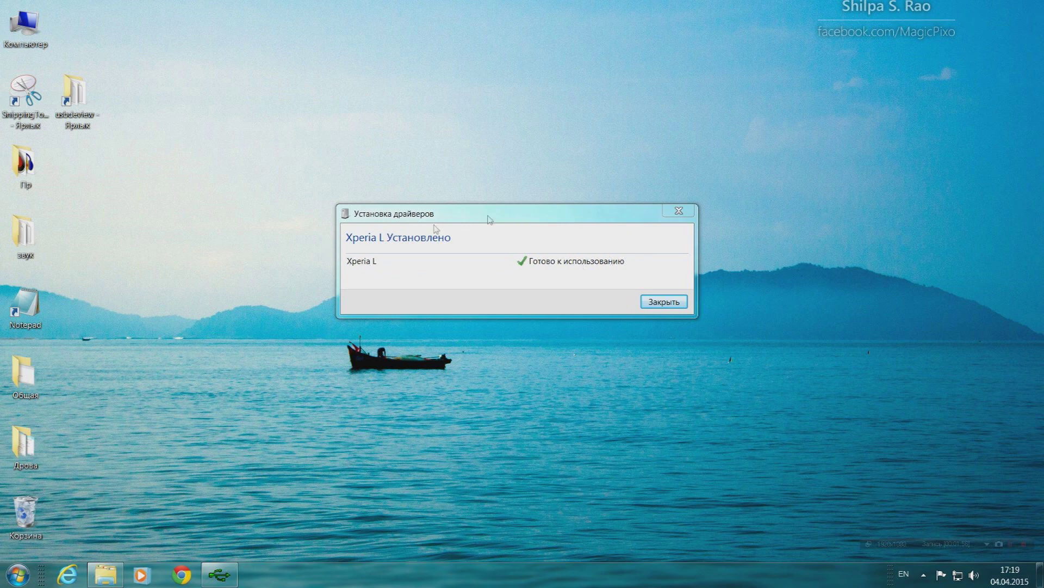
left_click(676, 303)
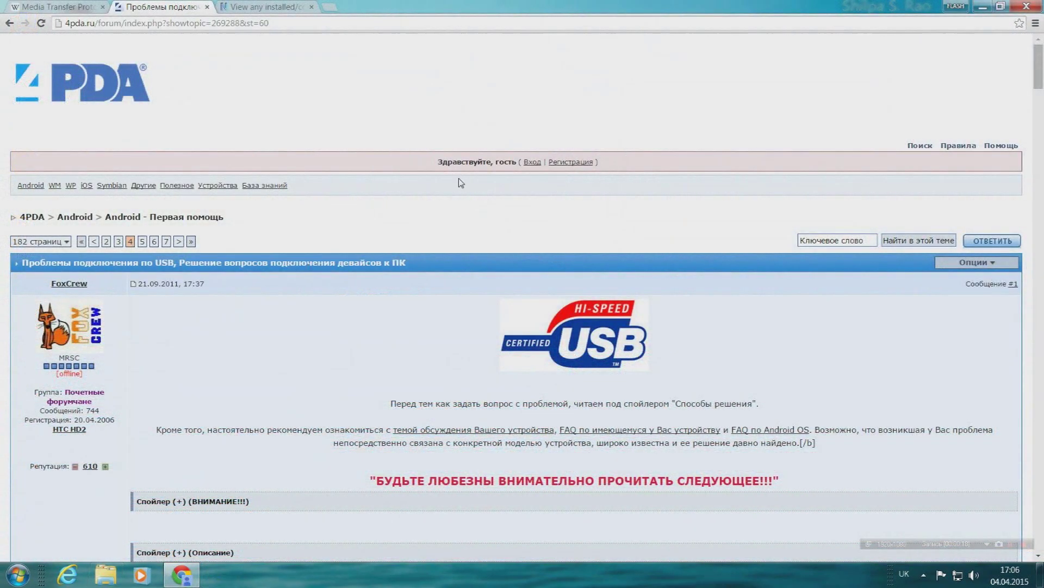
In the browser's 4PDA thread on USB connection problems, expand the "Способы решения" spoiler and review its list of fixes.
scroll(457, 179, "down", 4)
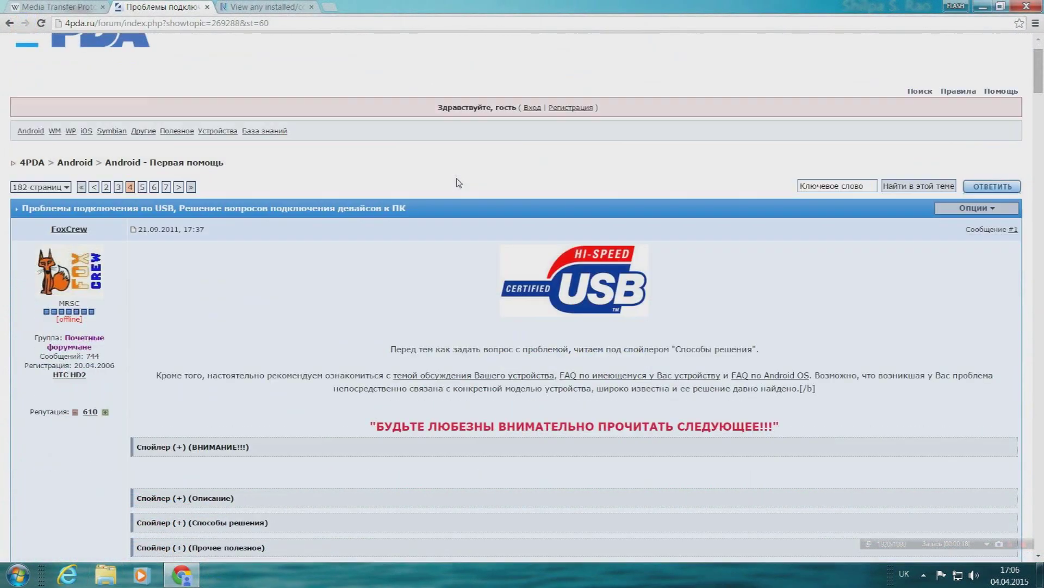
scroll(457, 179, "up", 4)
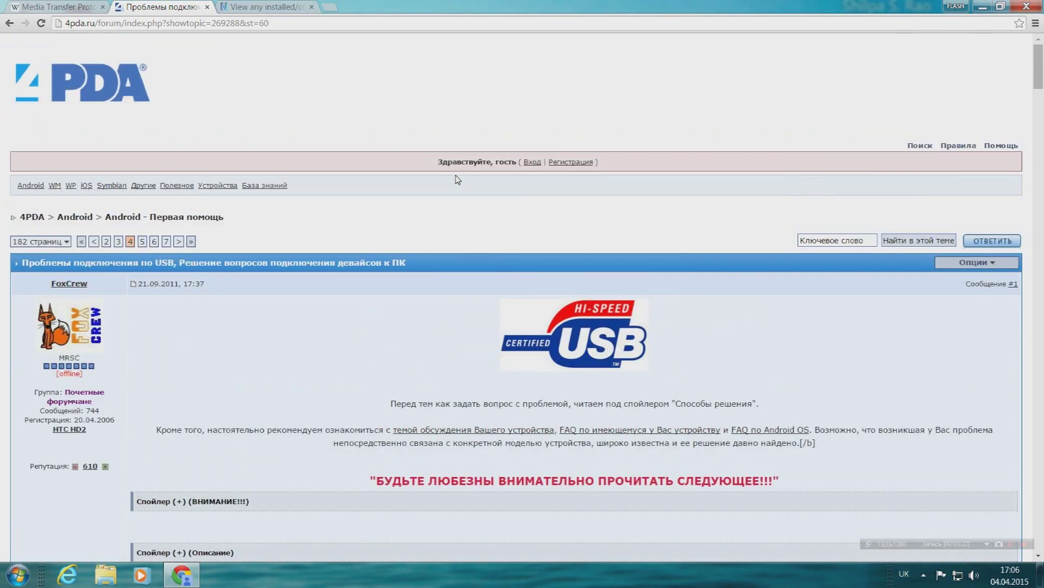
scroll(457, 180, "down", 4)
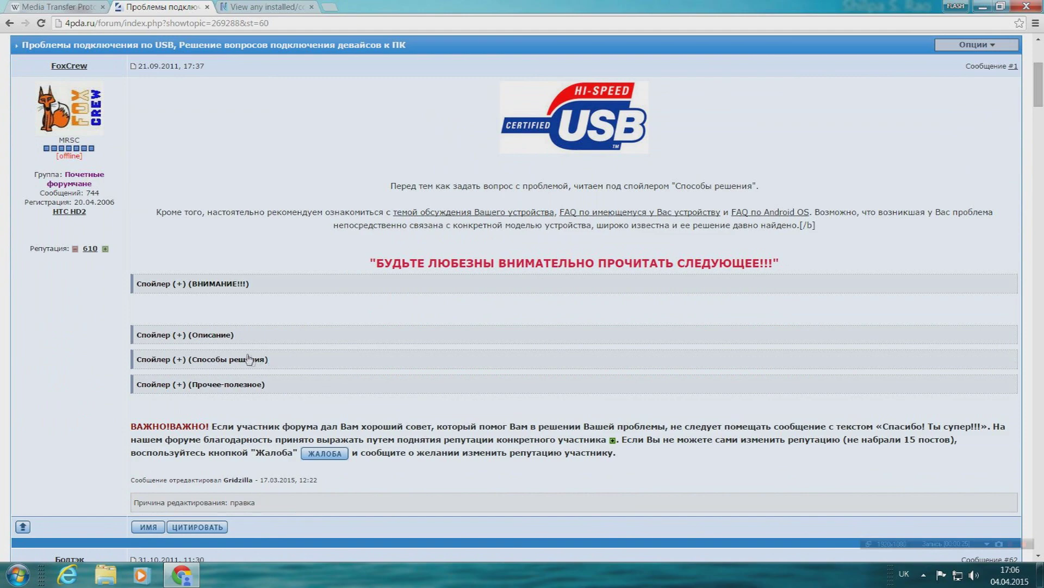
left_click(275, 361)
scroll(281, 357, "down", 4)
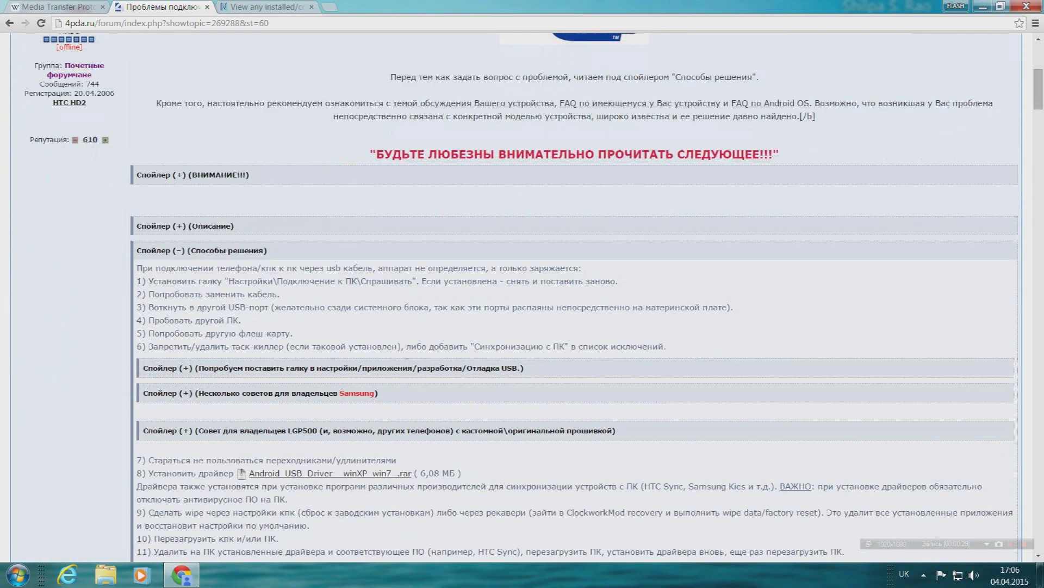
scroll(286, 344, "down", 5)
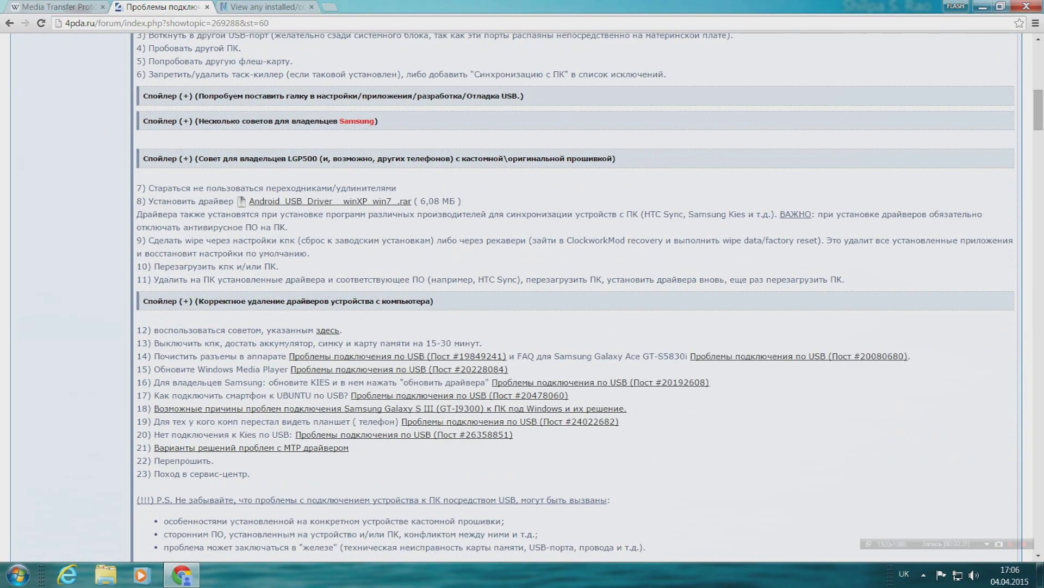